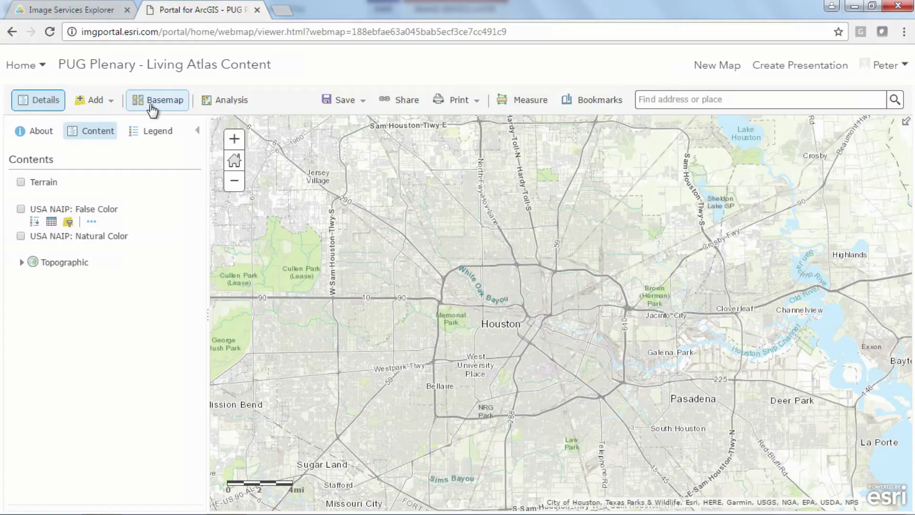
Switch the basemap to Imagery and zoom into downtown Houston, panning west toward Buffalo Bayou.
left_click(155, 102)
left_click(165, 176)
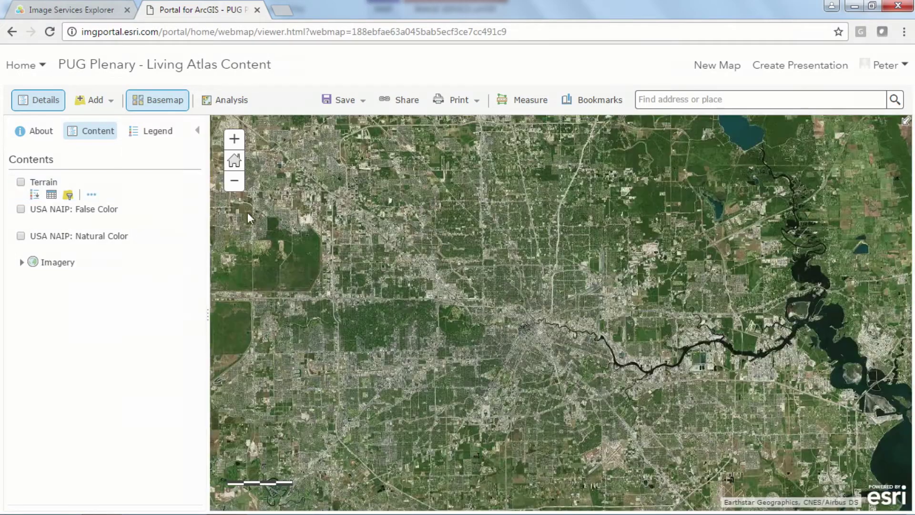
left_click_drag(491, 359, 573, 299)
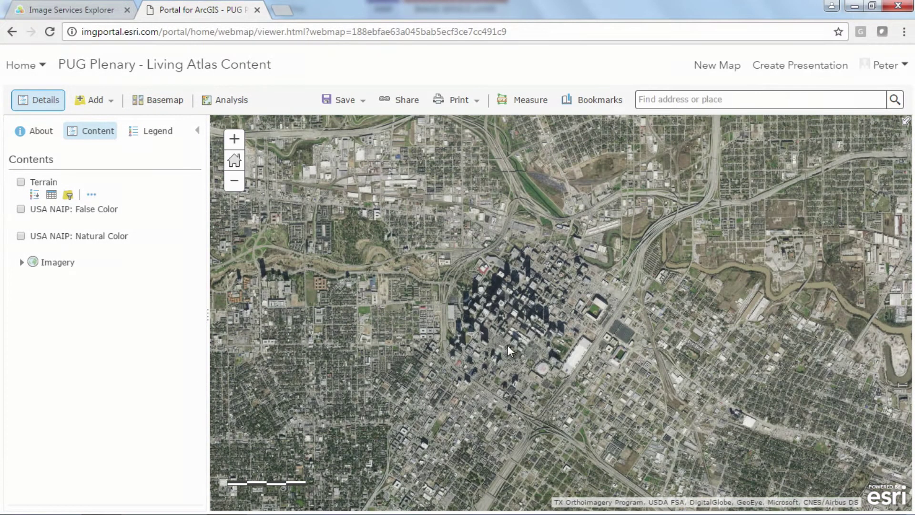
left_click_drag(504, 390, 599, 293)
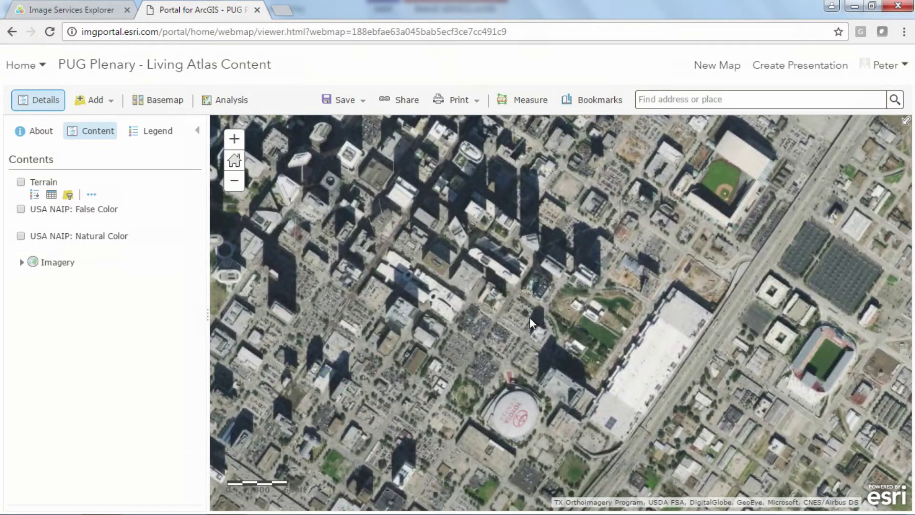
scroll(491, 307, "down", 2)
scroll(572, 414, "up", 1)
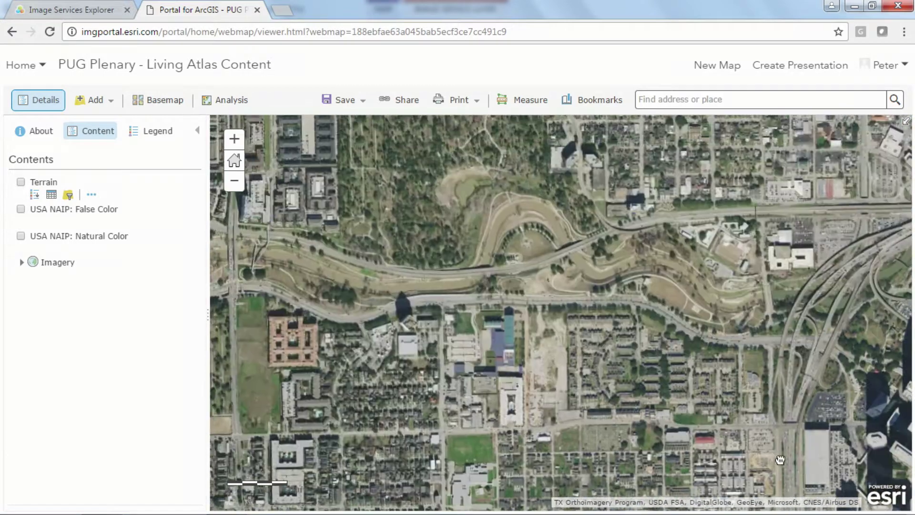
left_click_drag(439, 376, 625, 389)
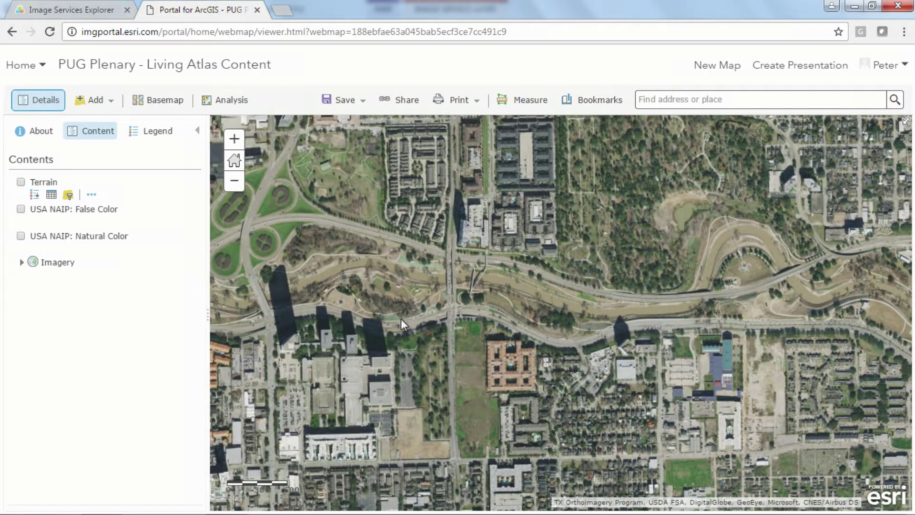
left_click_drag(442, 342, 715, 386)
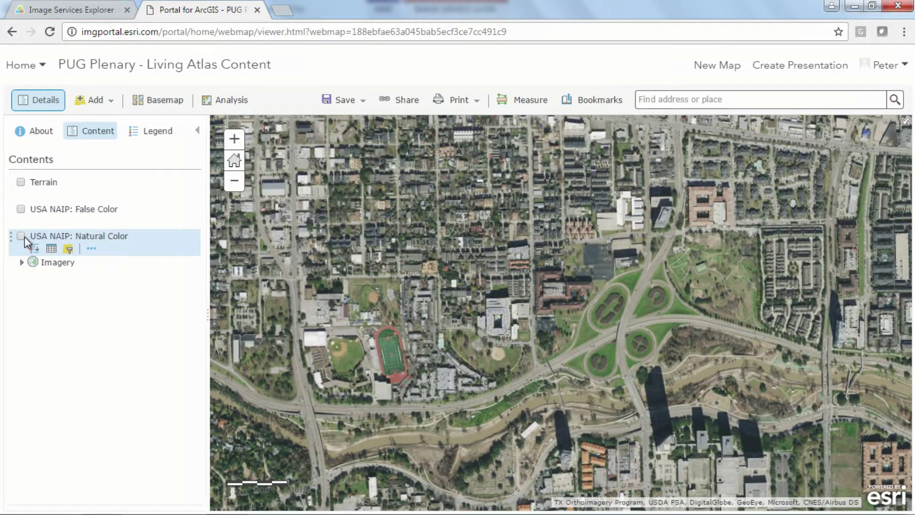
Show only the Terrain layer, leaving both USA NAIP Natural and False Color layers off.
left_click(21, 236)
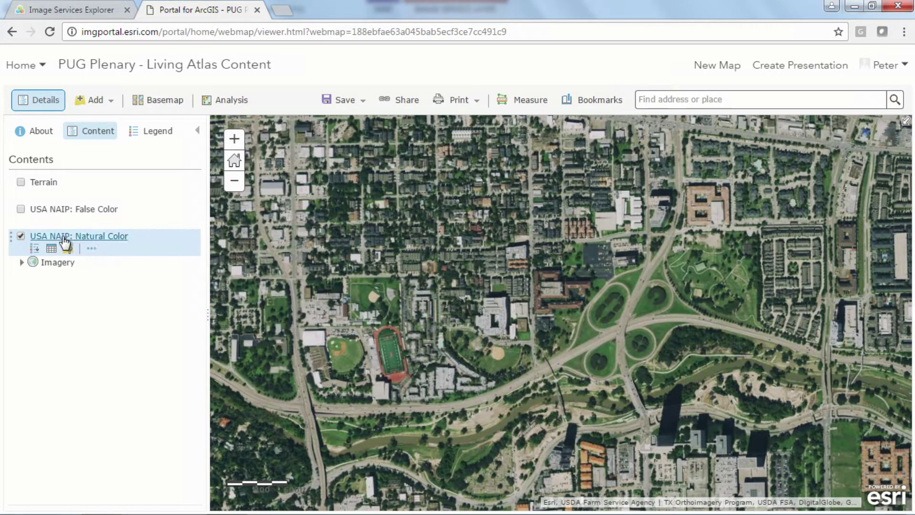
left_click(21, 209)
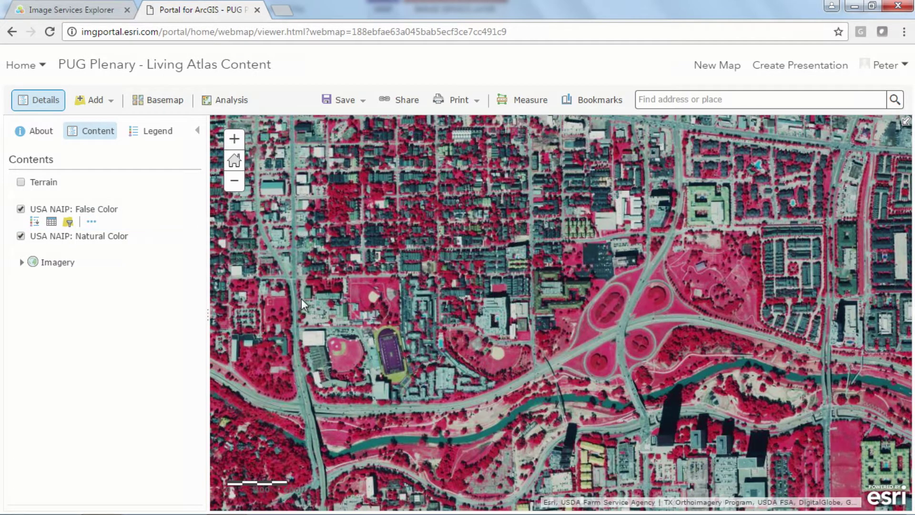
left_click(21, 183)
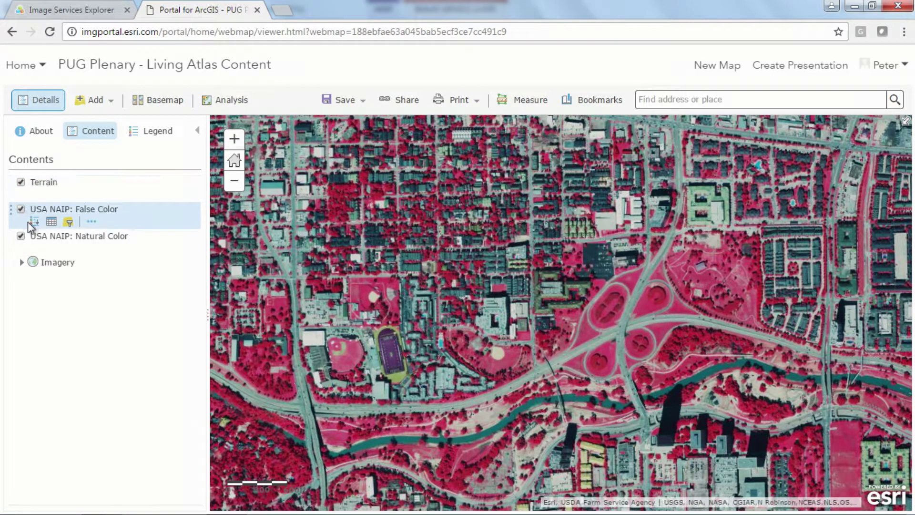
left_click(21, 209)
left_click(21, 236)
left_click_drag(630, 298, 414, 224)
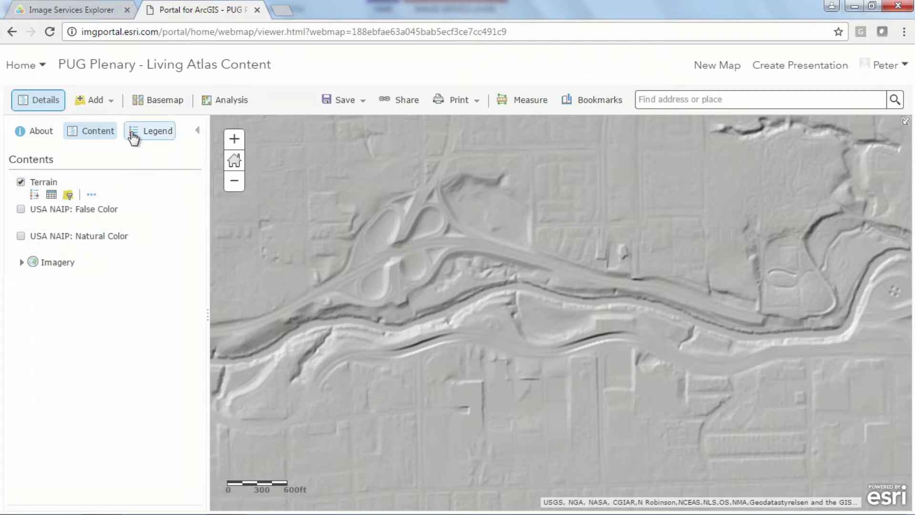
Add Multispectral Landsat from the Living Atlas catalogue and switch the Terrain layer off.
left_click(112, 109)
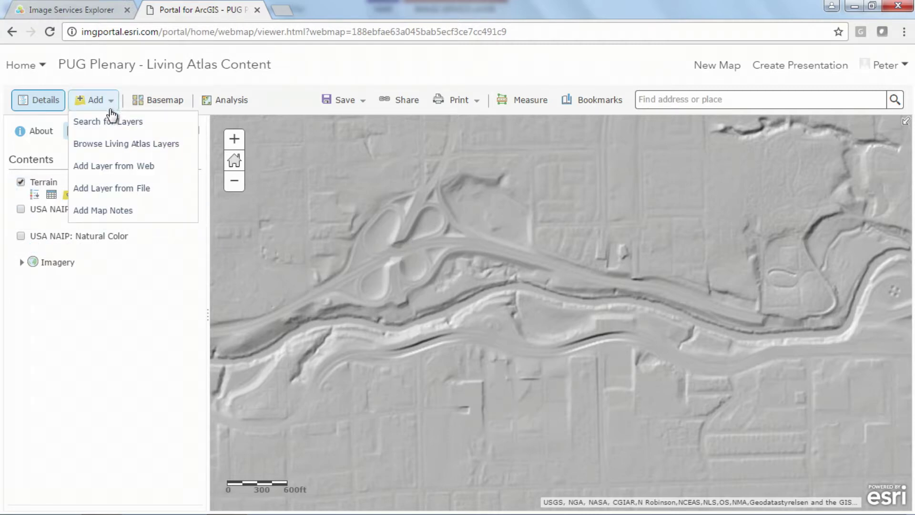
left_click(114, 144)
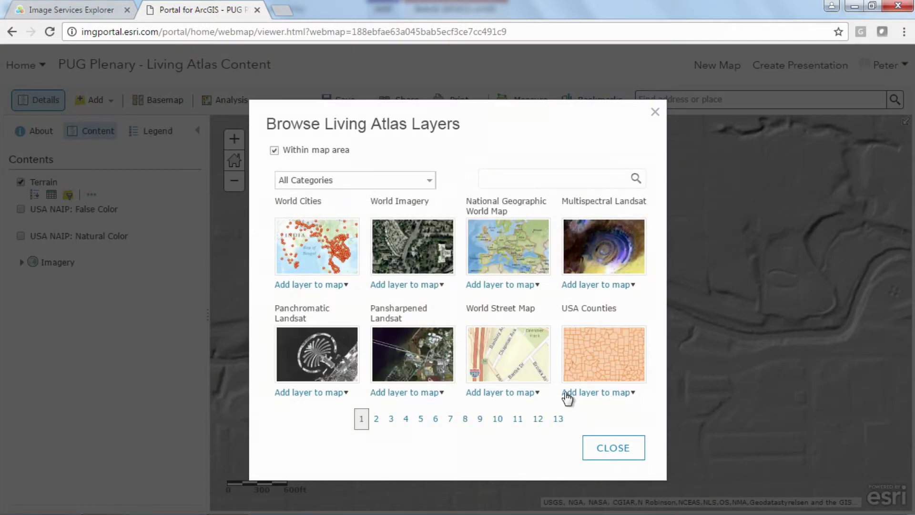
mouse_move(603, 255)
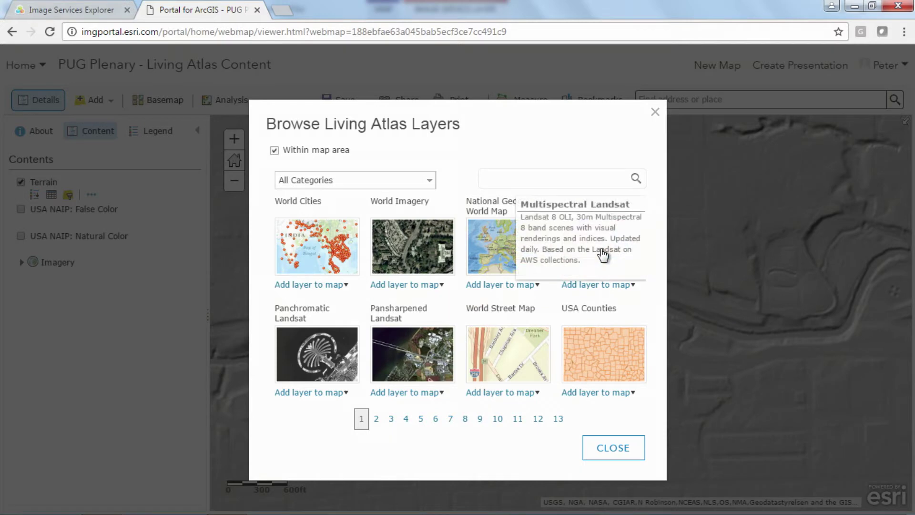
left_click(603, 255)
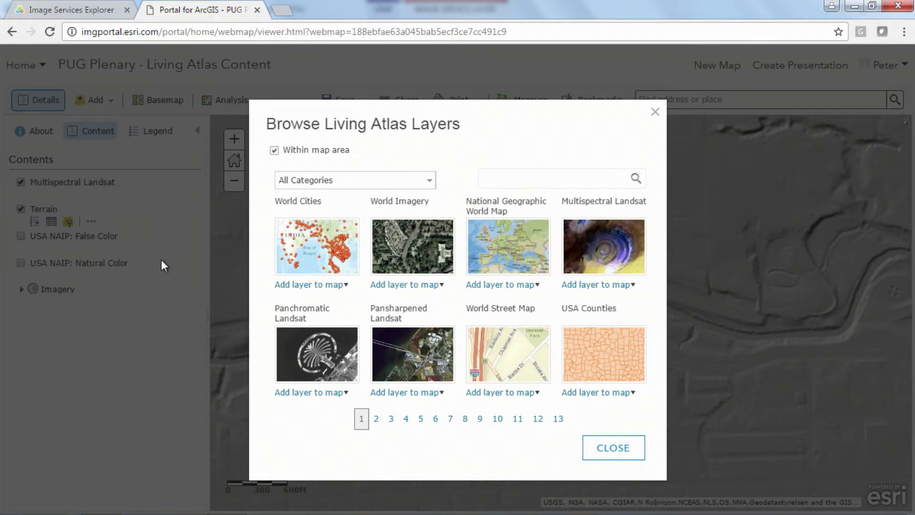
left_click(615, 447)
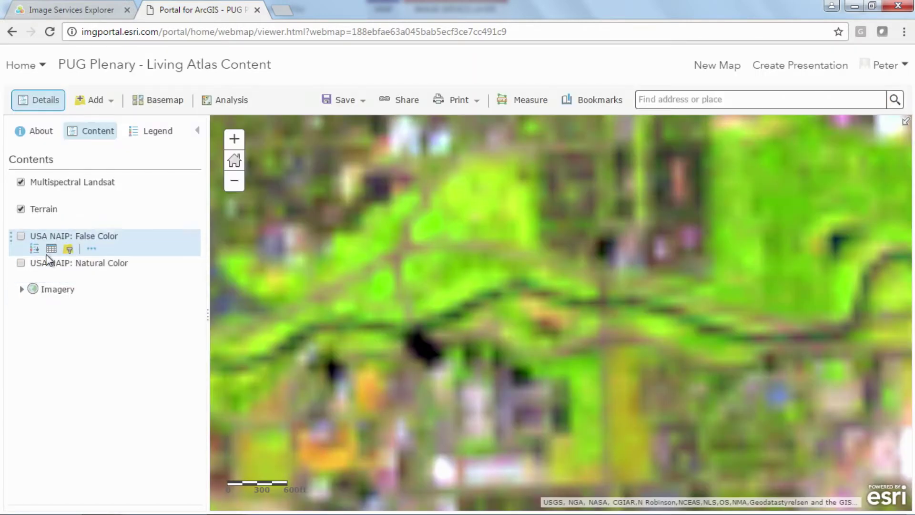
left_click(24, 211)
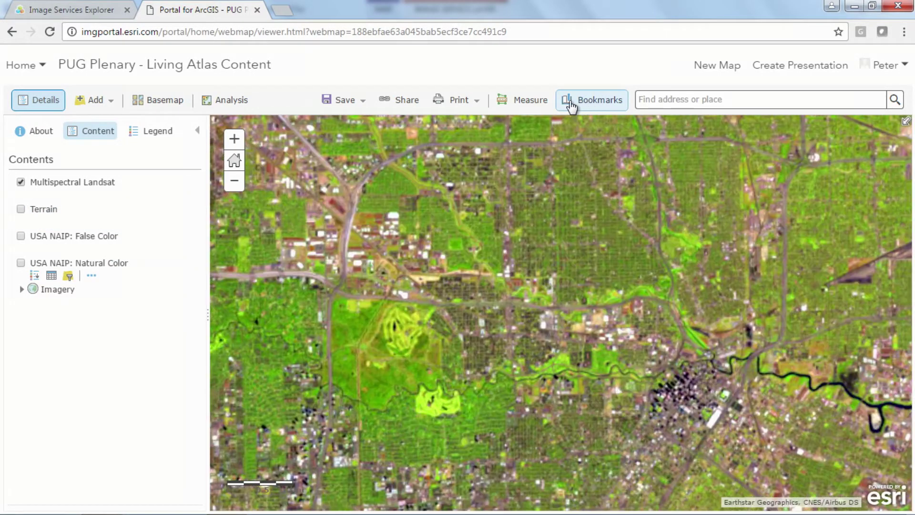
Jump to the South US bookmark, then return to the Image Services Explorer tab.
left_click(586, 102)
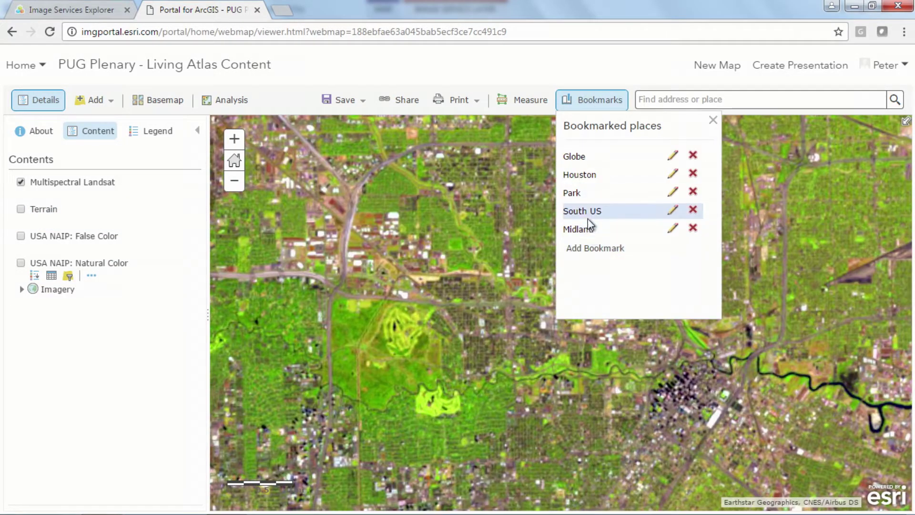
left_click(587, 214)
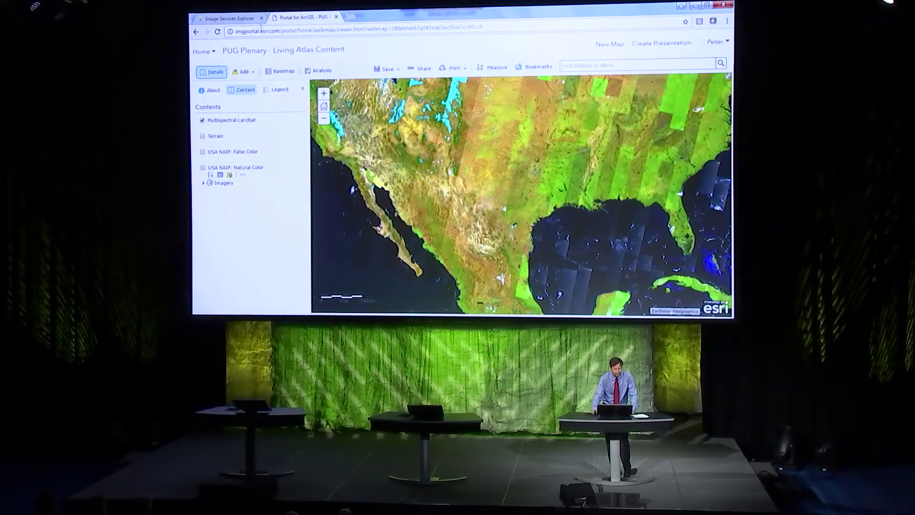
left_click(225, 18)
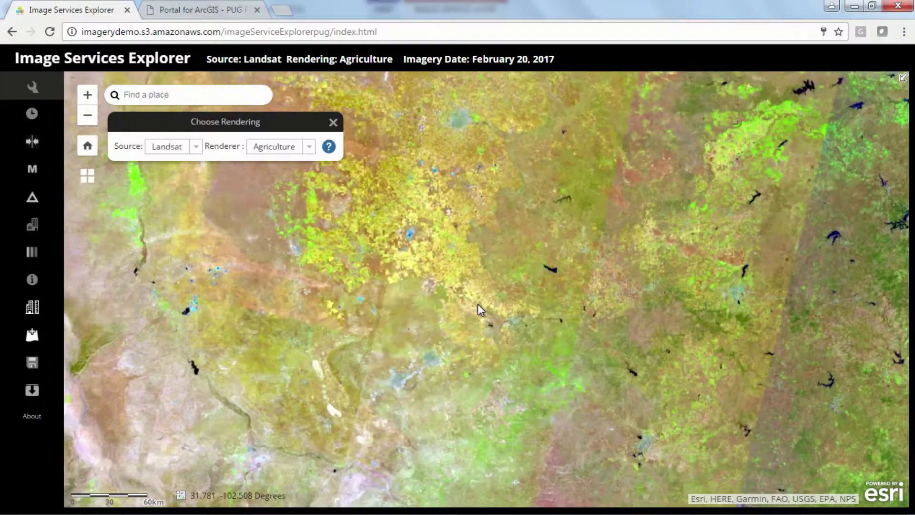
Zoom and pan the Landsat imagery to the area around Midland.
scroll(477, 304, "up", 2)
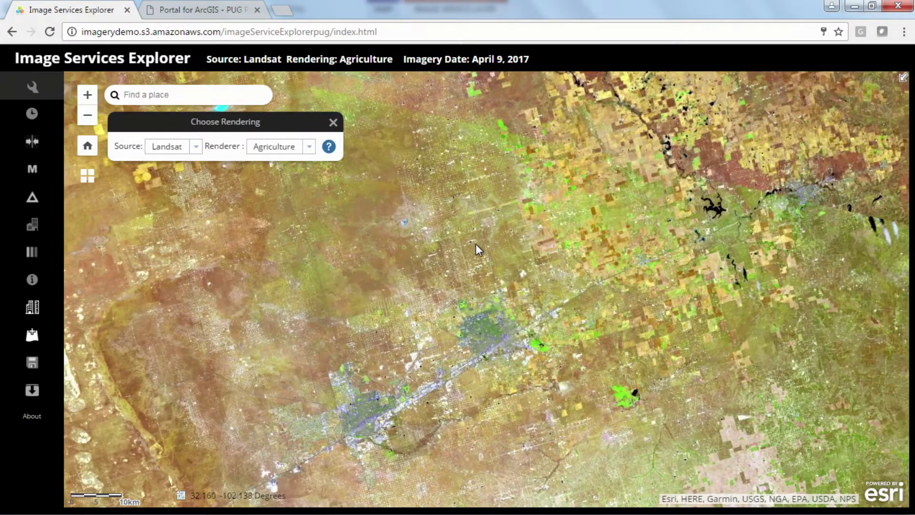
left_click_drag(478, 304, 554, 245)
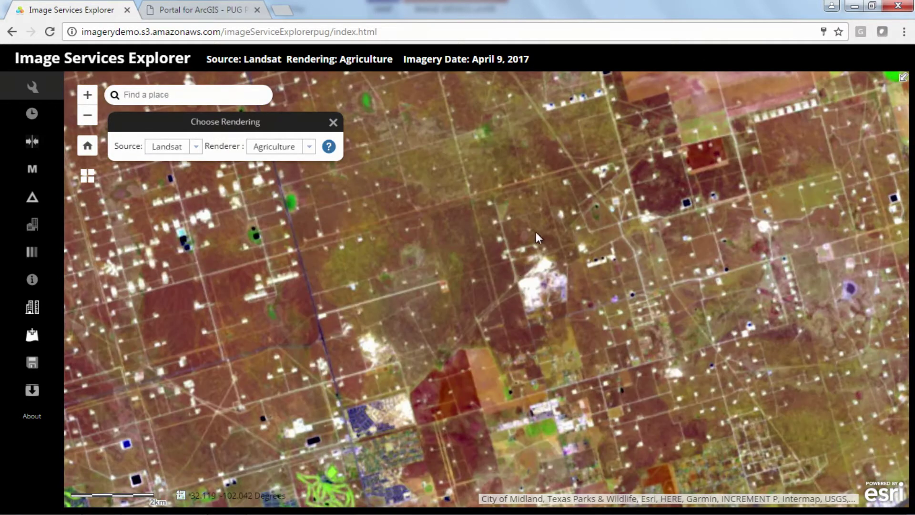
left_click_drag(536, 231, 445, 320)
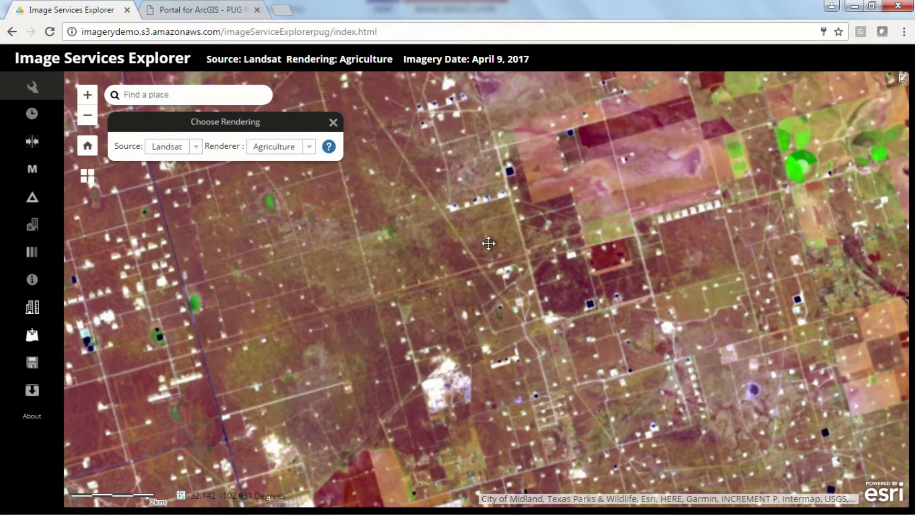
left_click_drag(162, 93, 246, 194)
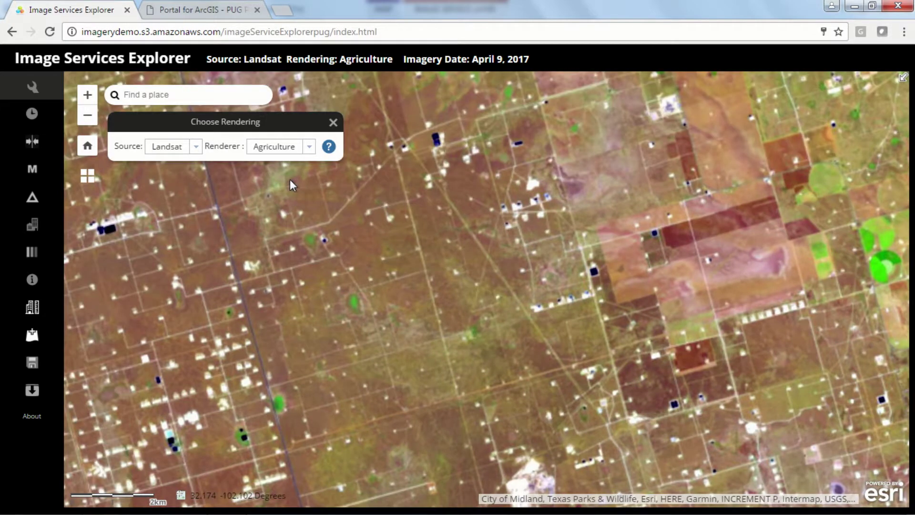
Preview Natural Color, Color Infrared, Vegetation Index and Moisture Index, return to Agriculture, and show the time selector.
left_click(309, 148)
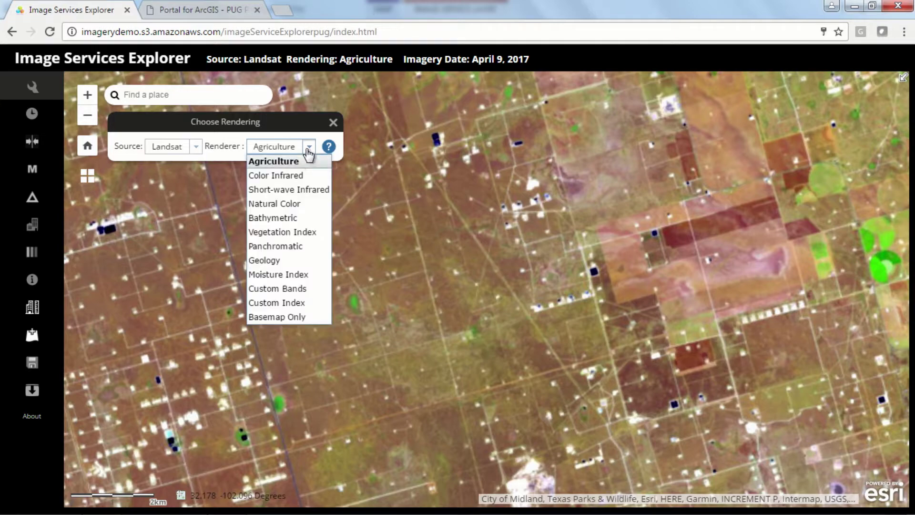
left_click(297, 205)
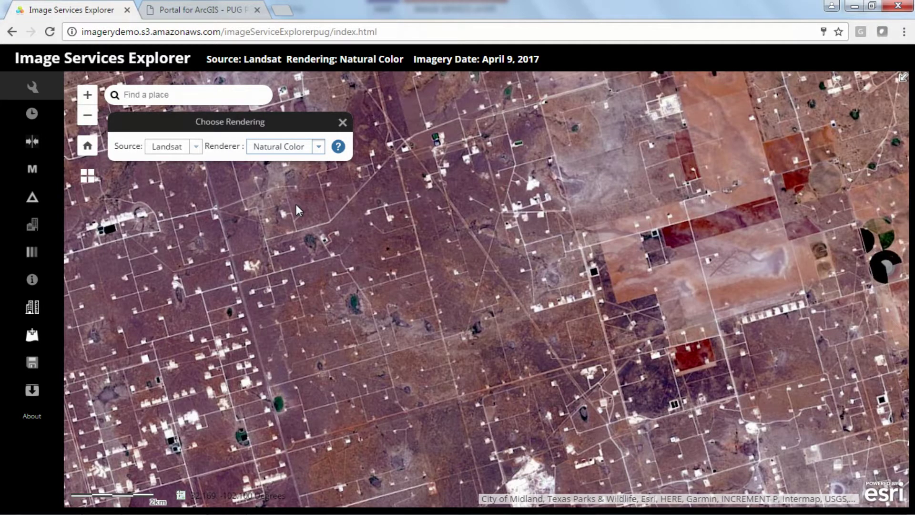
left_click(314, 147)
left_click(299, 176)
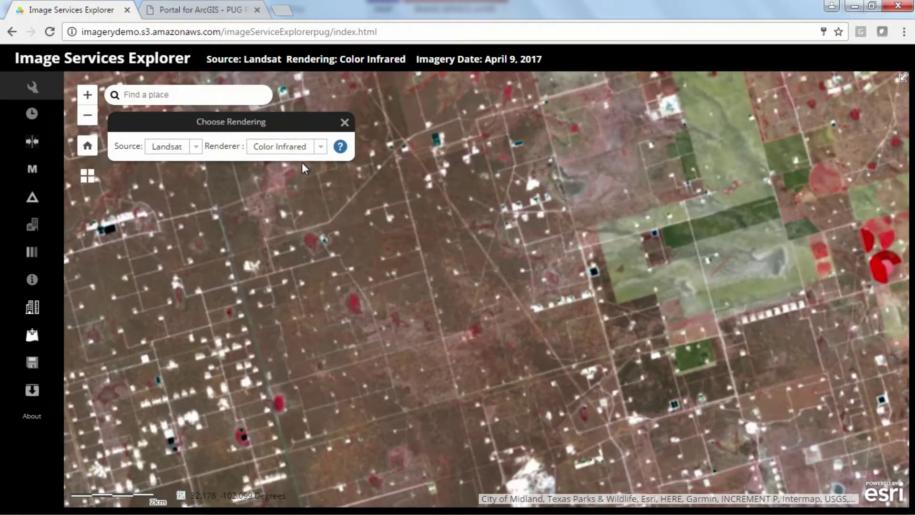
left_click(315, 149)
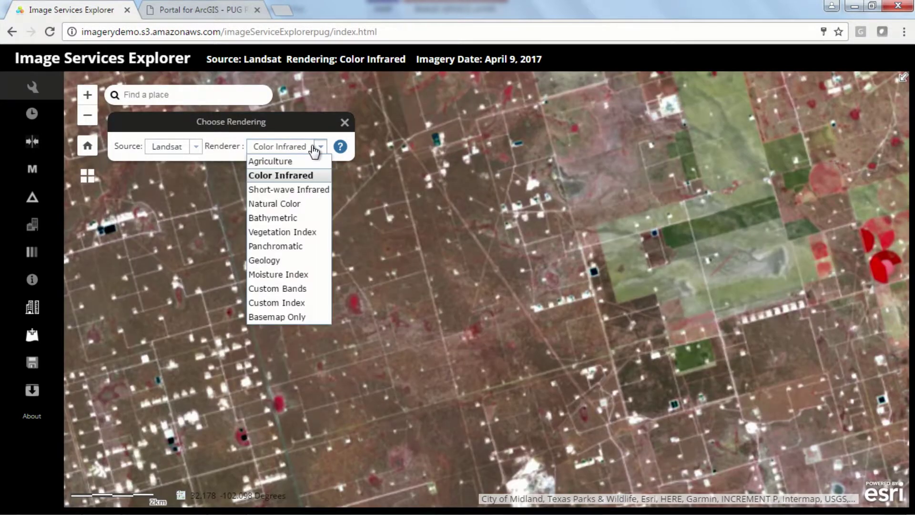
left_click(287, 231)
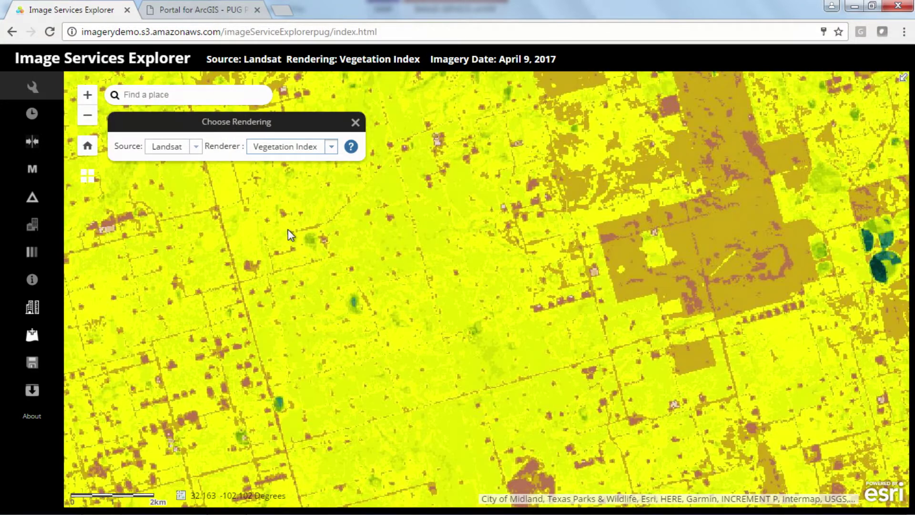
left_click(330, 148)
left_click(295, 272)
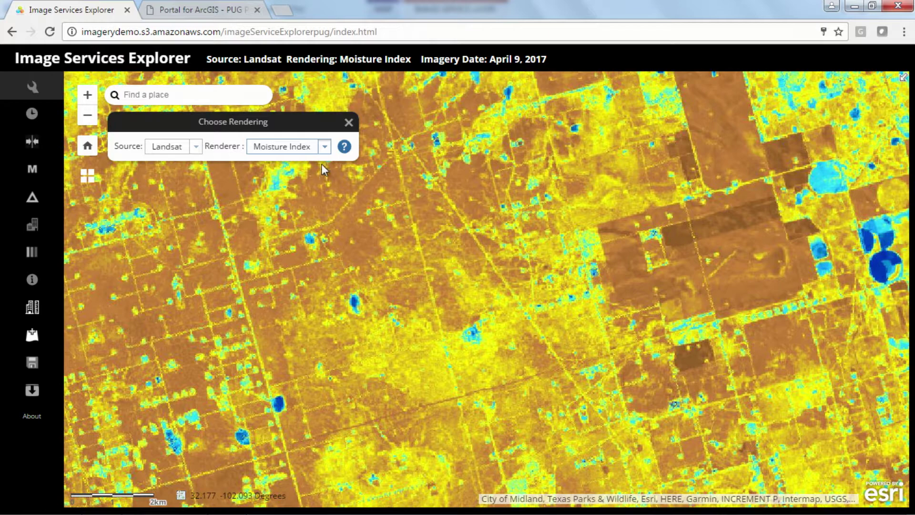
left_click(314, 147)
left_click(291, 163)
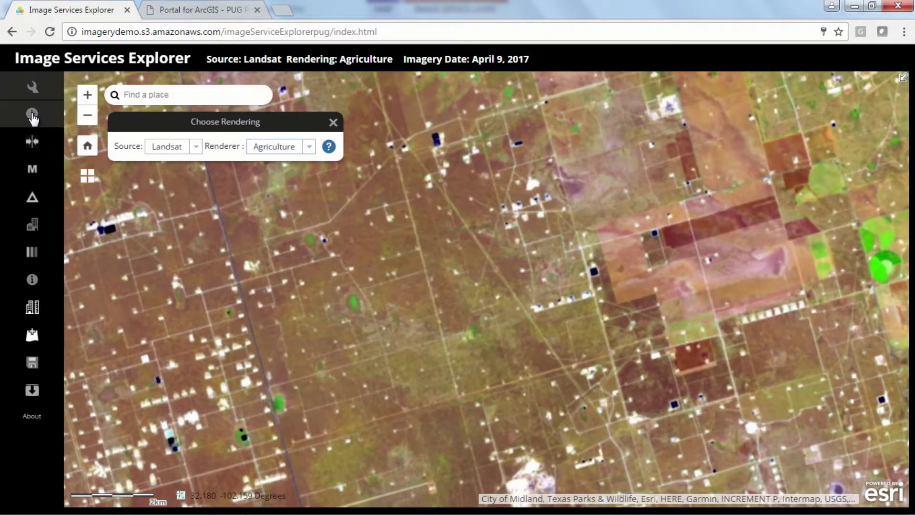
left_click(32, 115)
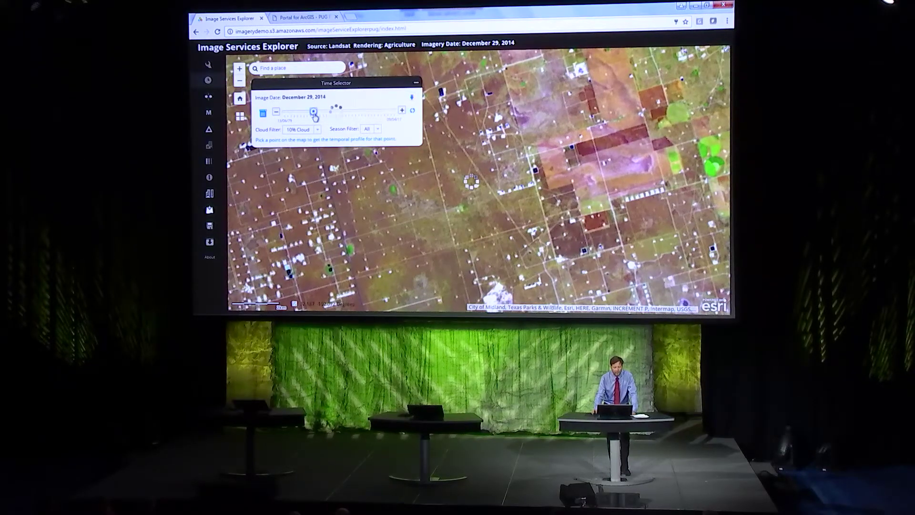
Choose April 6, 2016 from the image date list and set it as the secondary layer.
left_click(289, 117)
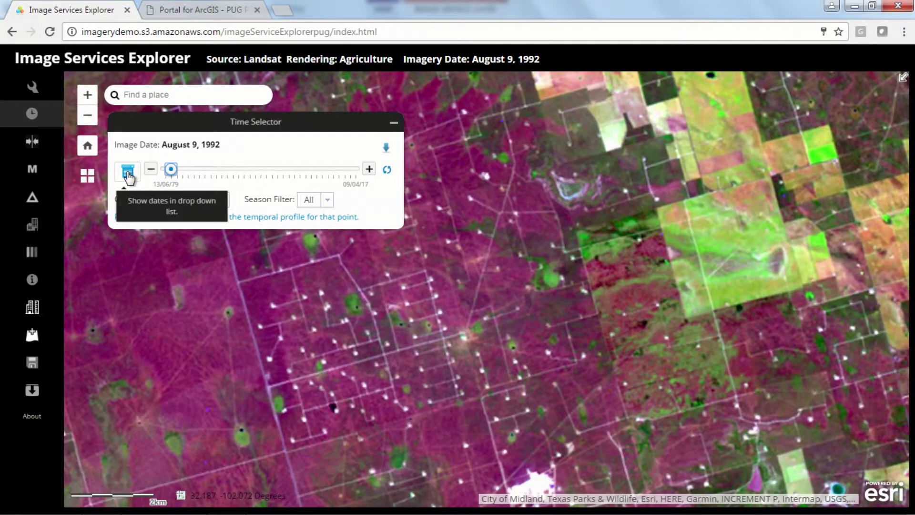
left_click(128, 173)
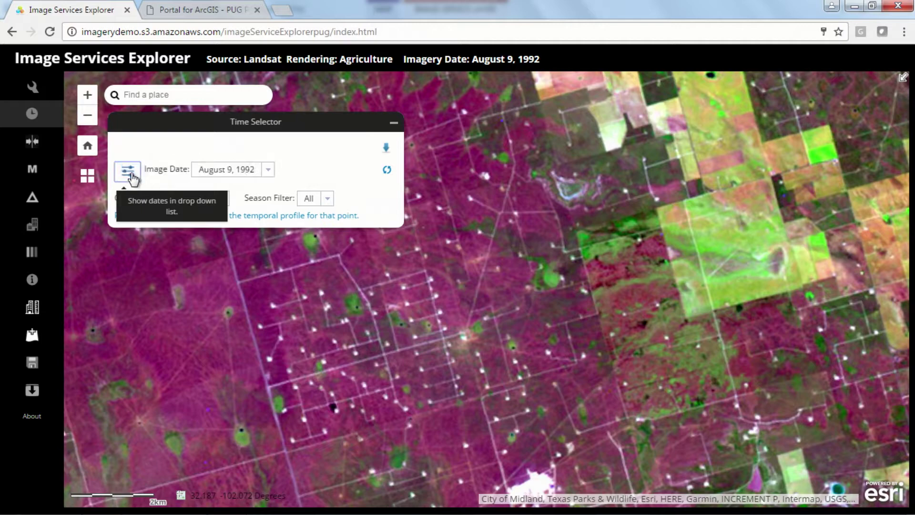
left_click(267, 172)
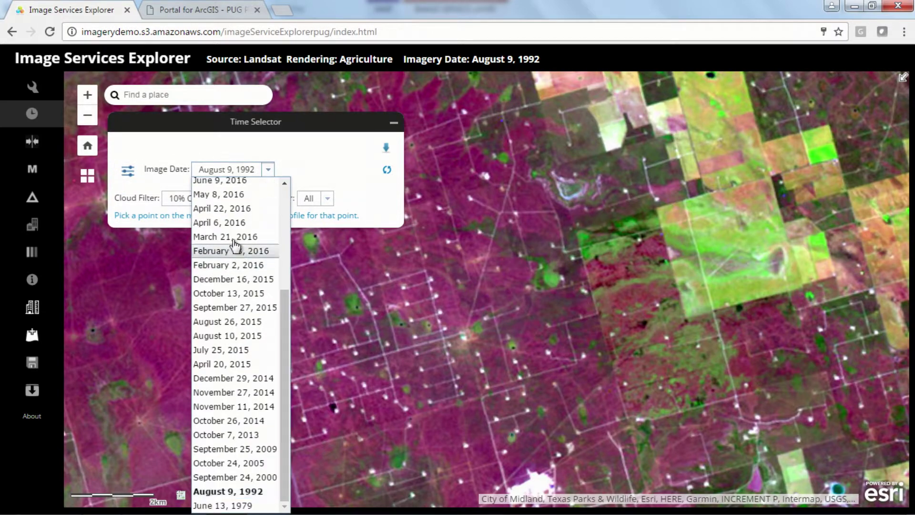
left_click(233, 224)
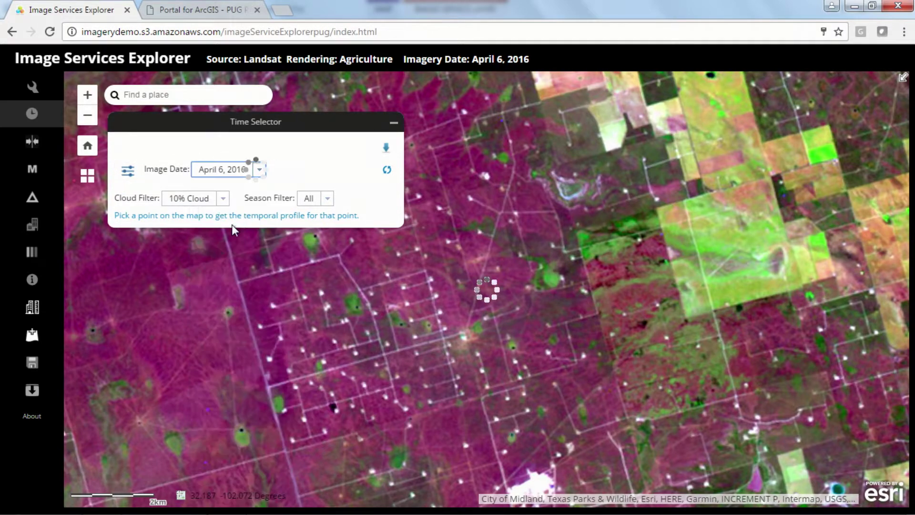
left_click(386, 149)
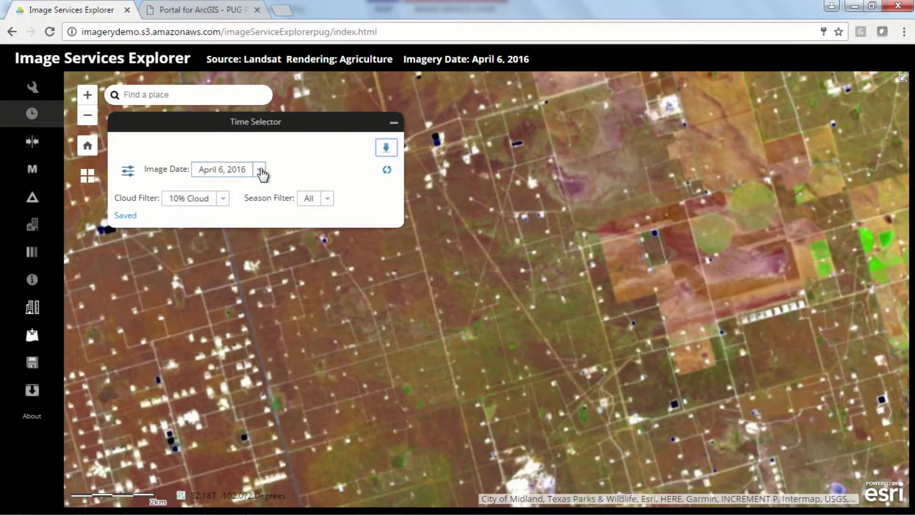
Pick April 9, 2017 as the current image date.
left_click(260, 171)
scroll(281, 191, "up", 4)
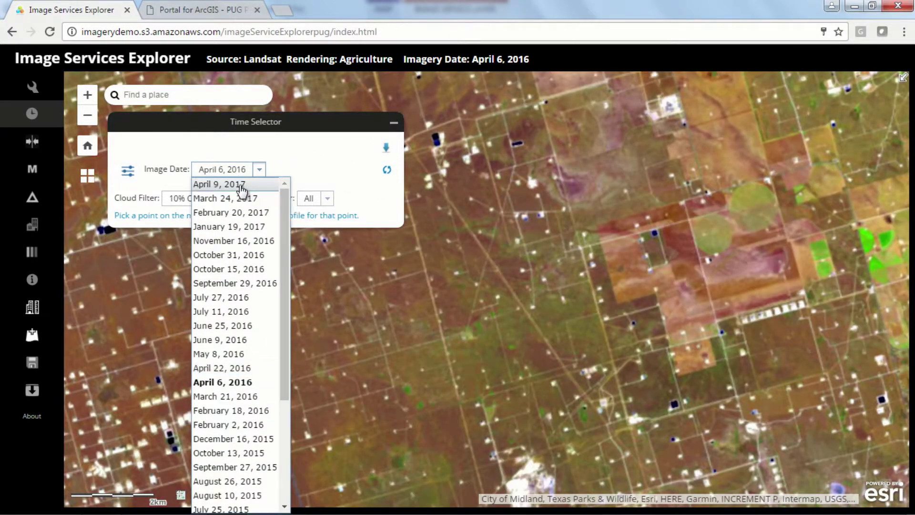
left_click(239, 182)
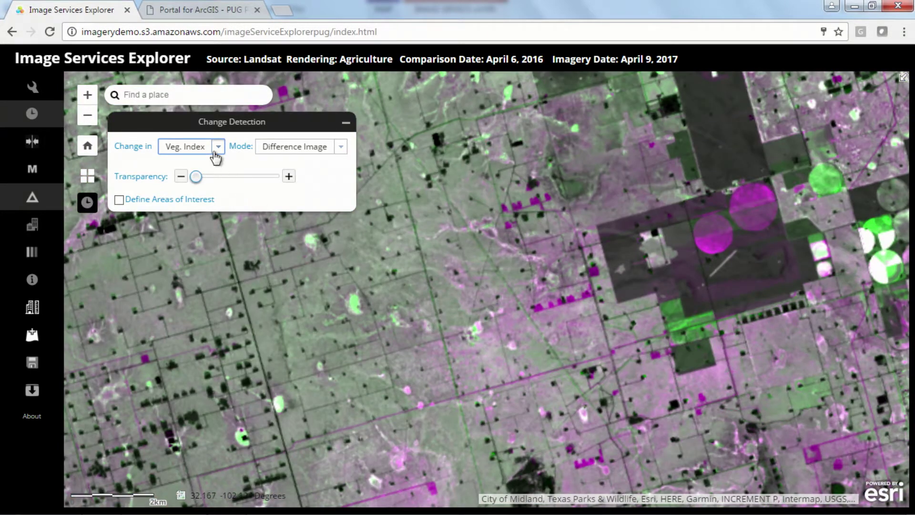
Set Change in to Water Index, pan north, and adjust the overlay transparency.
left_click(217, 148)
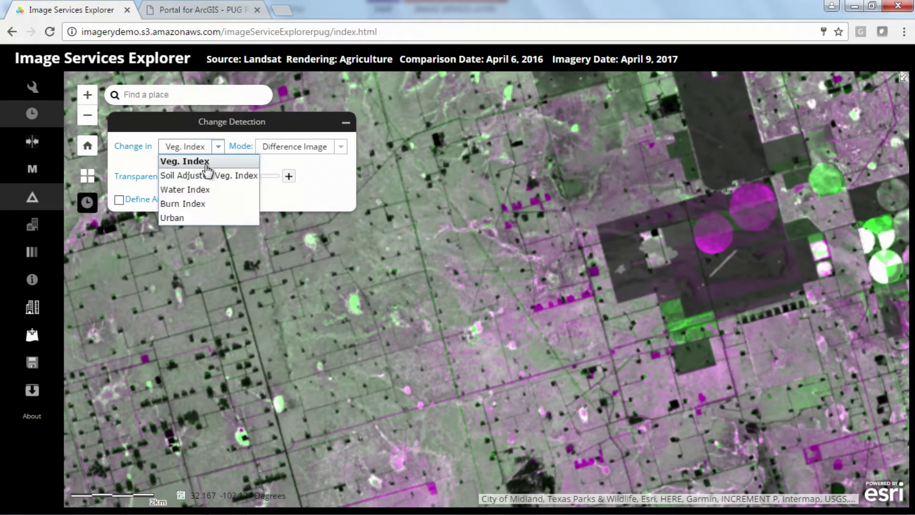
left_click(192, 191)
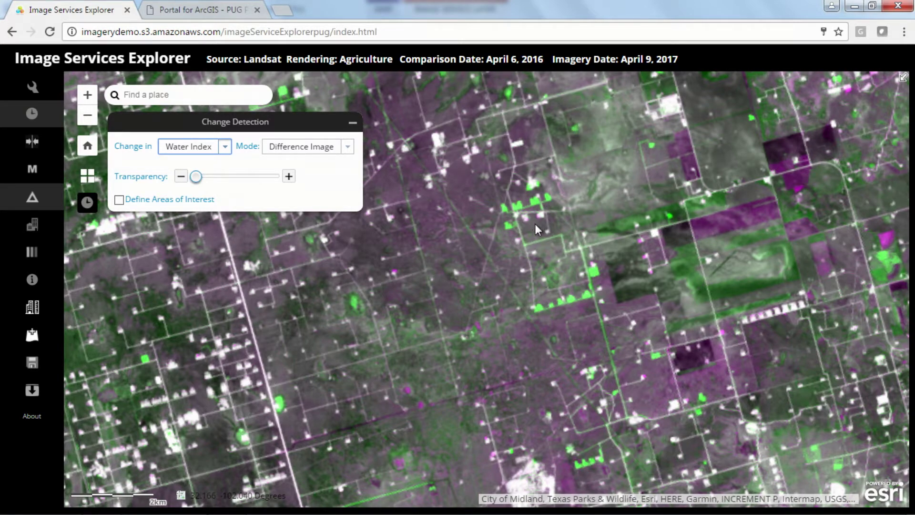
left_click_drag(482, 281, 458, 368)
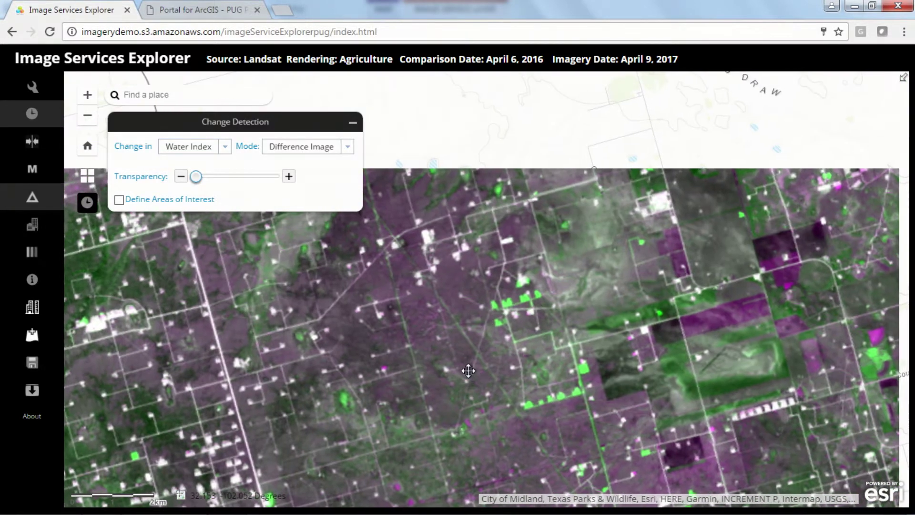
left_click_drag(195, 180, 255, 182)
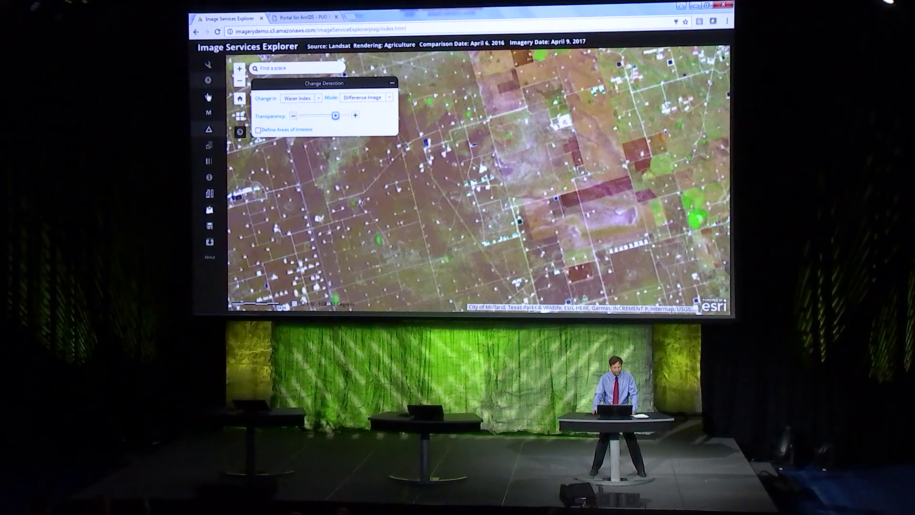
Swipe across the change overlay to compare imagery, and set the display mode to Difference Mask.
left_click(32, 141)
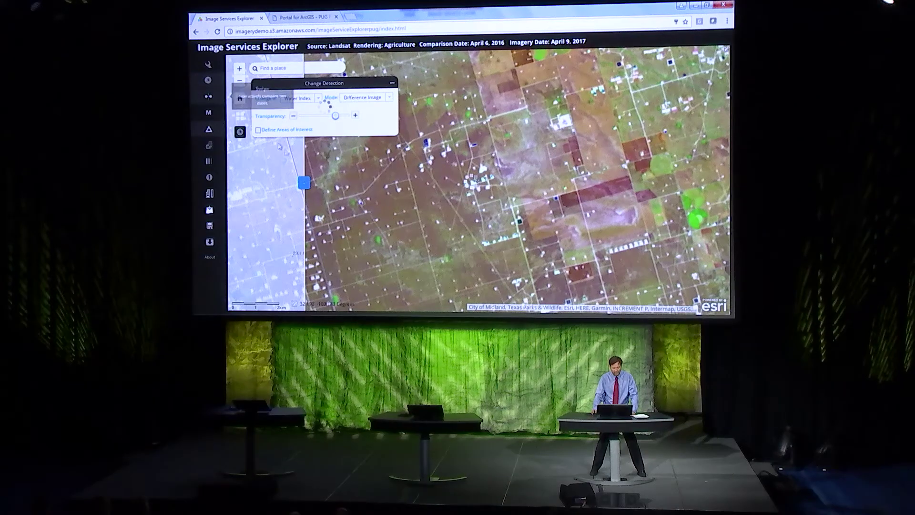
left_click_drag(304, 182, 496, 169)
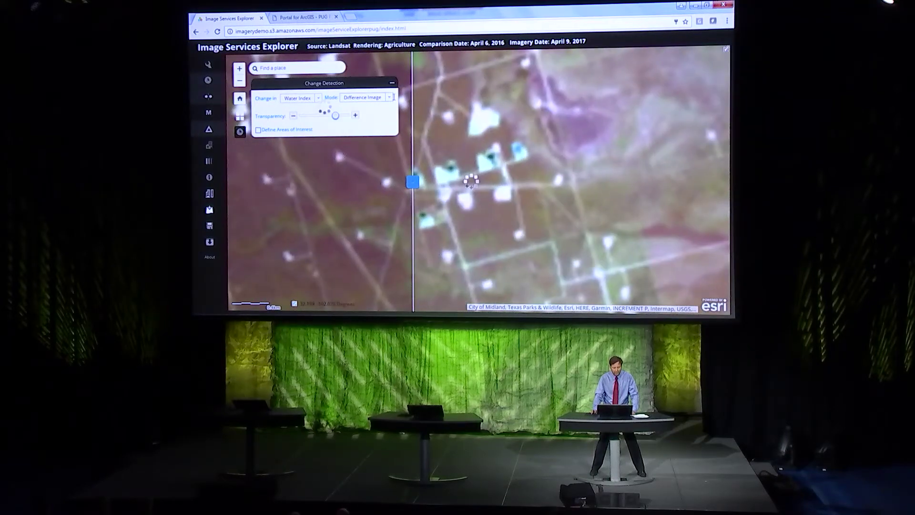
left_click(389, 97)
left_click(373, 116)
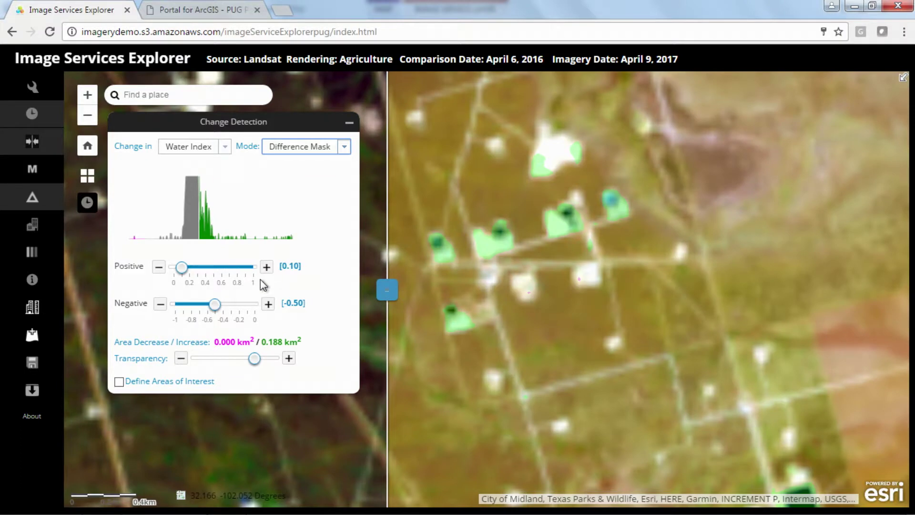
Lower the positive threshold to 0.14 and make the green mask more opaque.
left_click_drag(198, 270, 190, 269)
left_click_drag(255, 362, 203, 363)
scroll(637, 322, "down", 1)
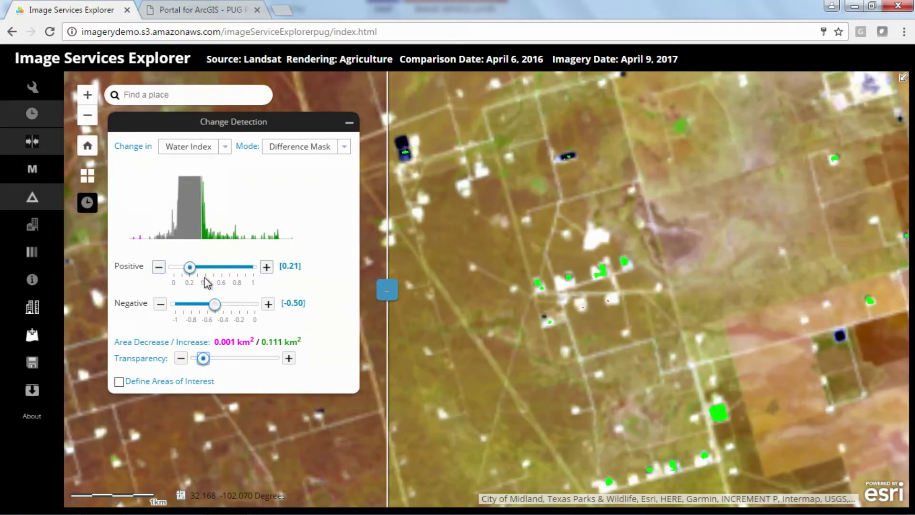
left_click_drag(189, 268, 188, 270)
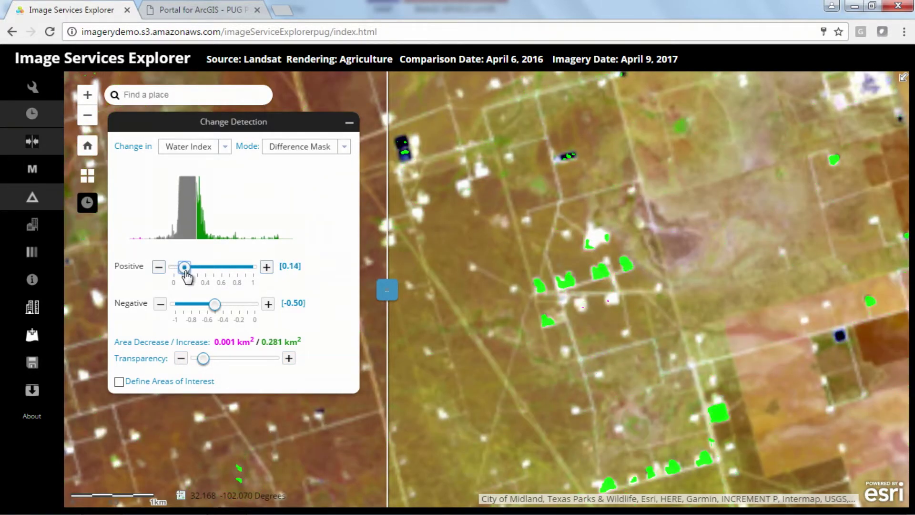